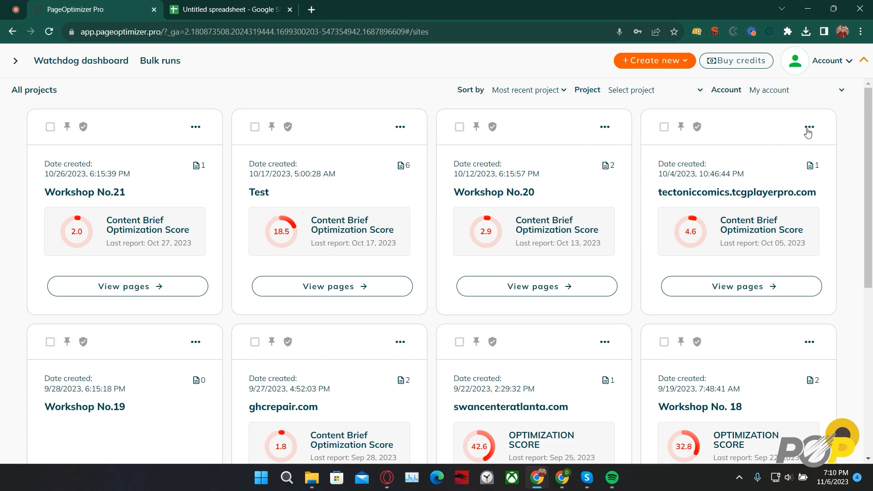
# - Open the Bulk Runs page and download the Excel template for bulk runs
pyautogui.click(821, 63)
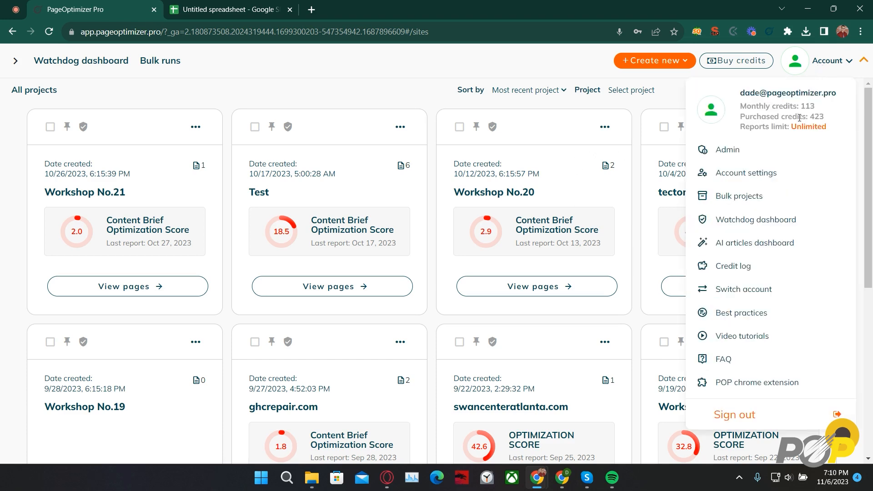
pyautogui.click(756, 198)
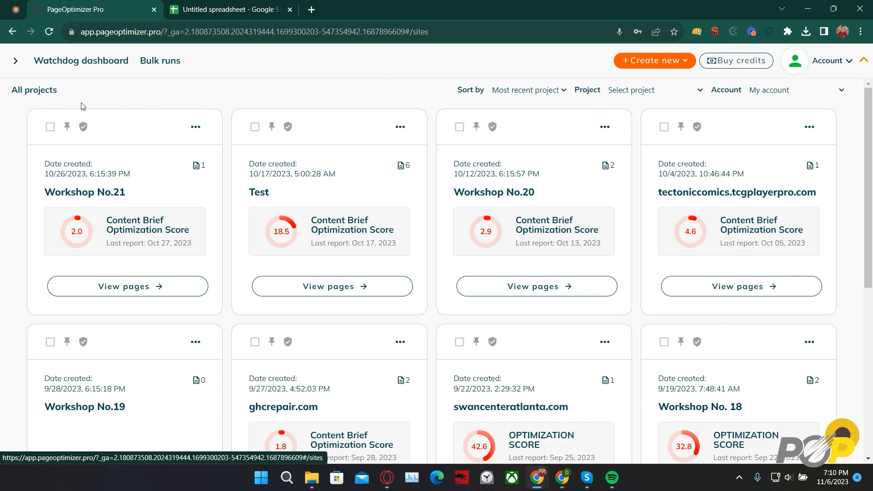
pyautogui.click(164, 64)
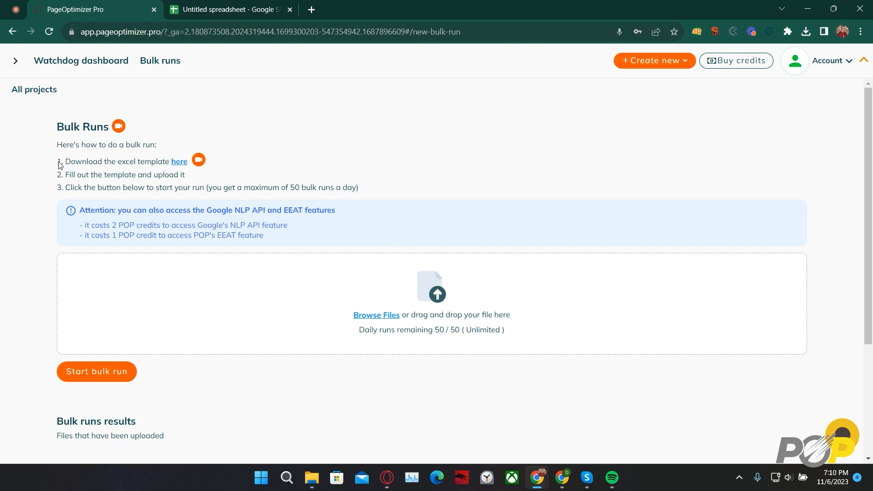
pyautogui.moveTo(64, 162); pyautogui.dragTo(170, 165)
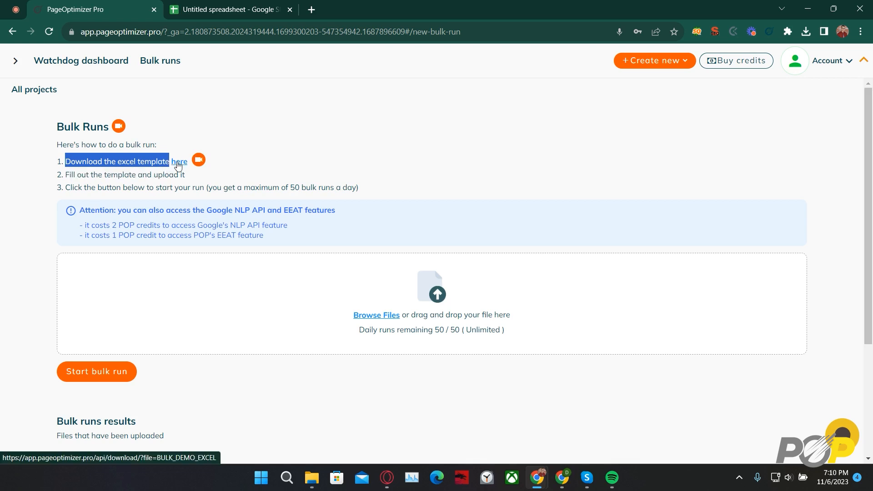
pyautogui.click(178, 168)
pyautogui.click(393, 145)
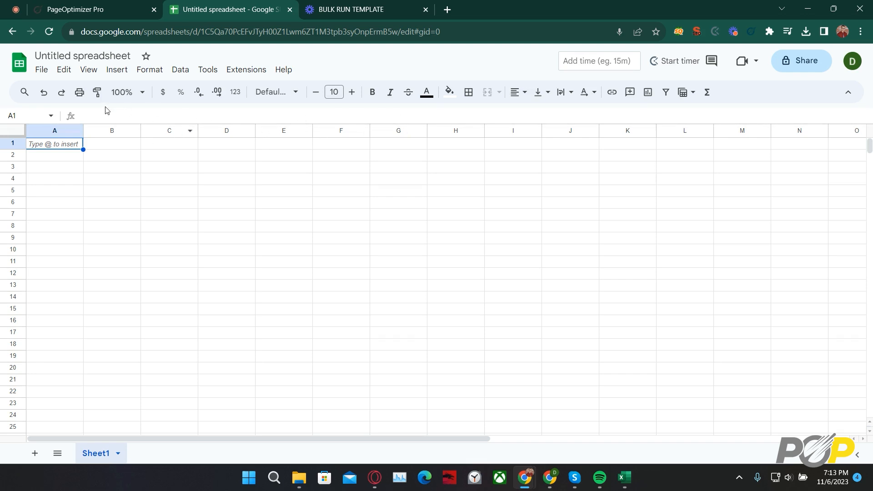
# - Switch to the untitled Google Sheets spreadsheet and upload the BULK-RUN workbook from the Downloads folder to open it
pyautogui.click(41, 71)
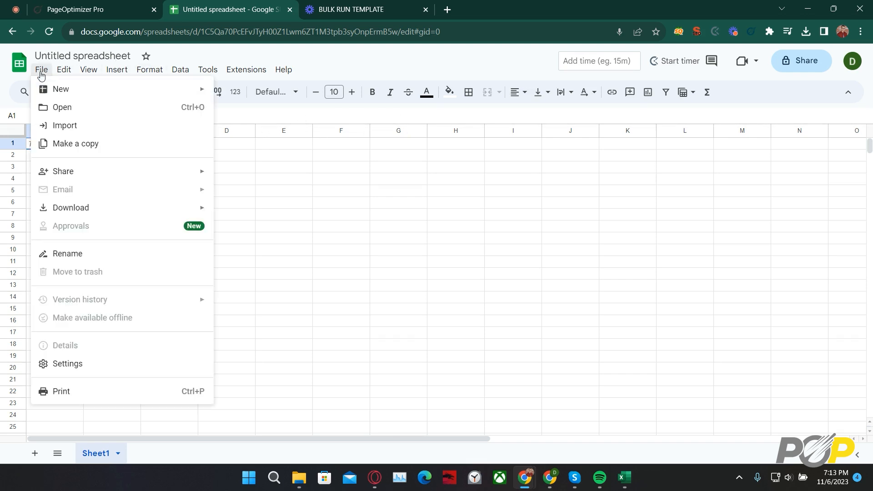
pyautogui.click(56, 106)
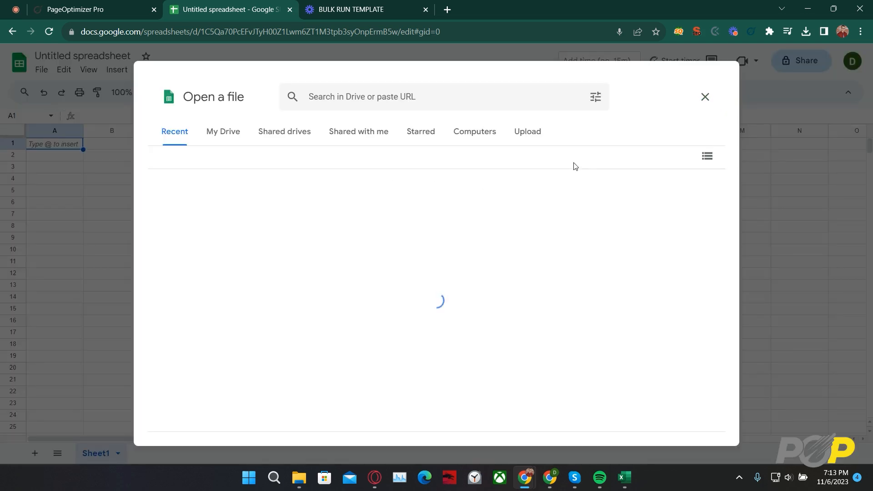
pyautogui.click(525, 137)
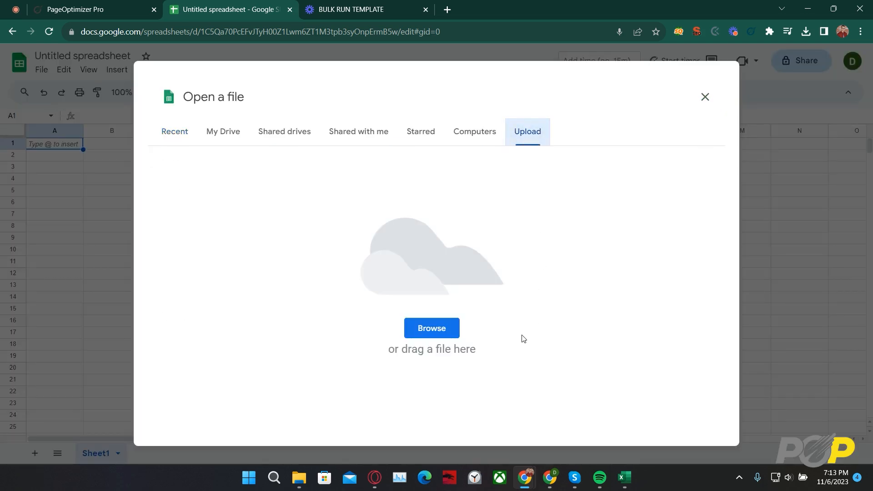
pyautogui.click(445, 333)
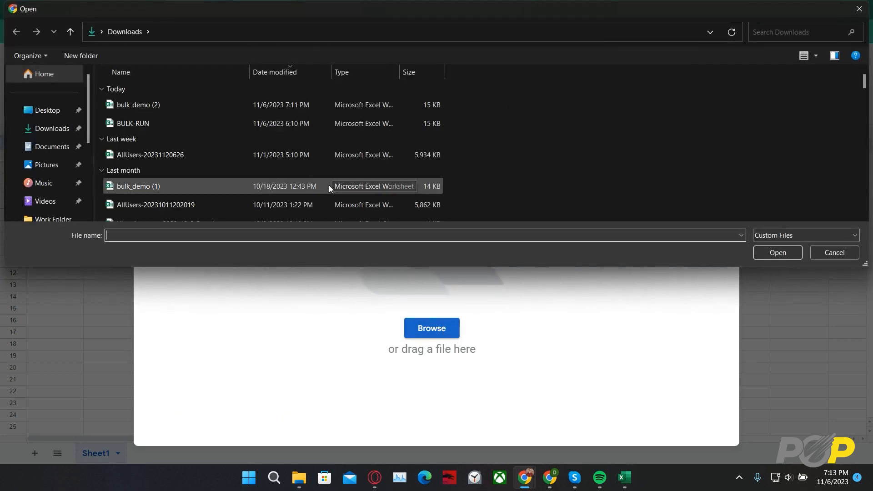
pyautogui.click(227, 122)
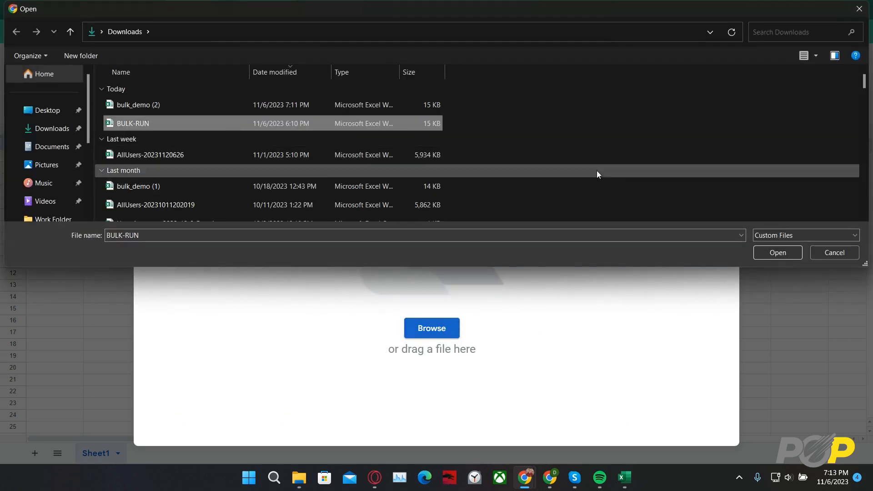
pyautogui.click(777, 253)
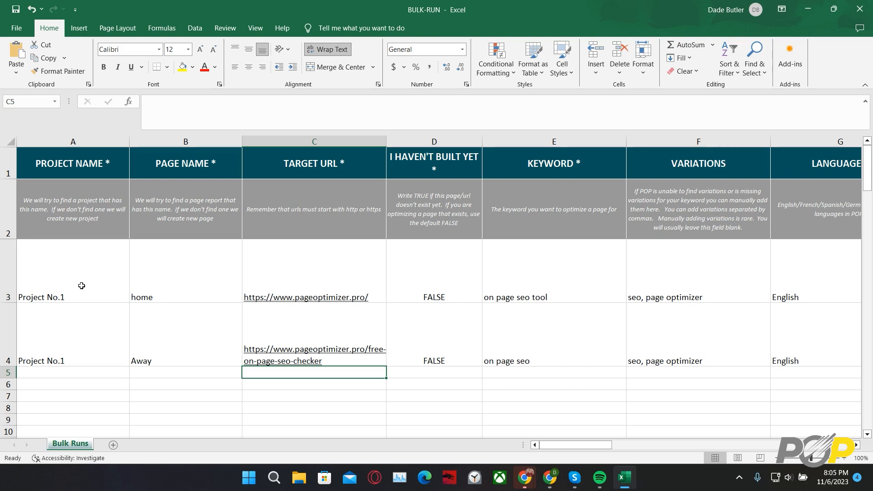
# - Examine the project name and page name entries in rows 3 and 4 of the BULK-RUN workbook in Excel
pyautogui.click(88, 375)
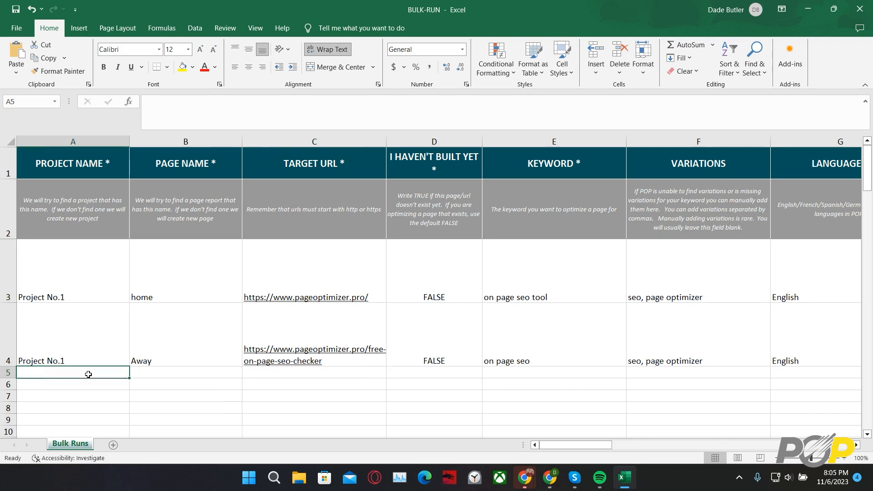
pyautogui.click(90, 267)
pyautogui.click(93, 320)
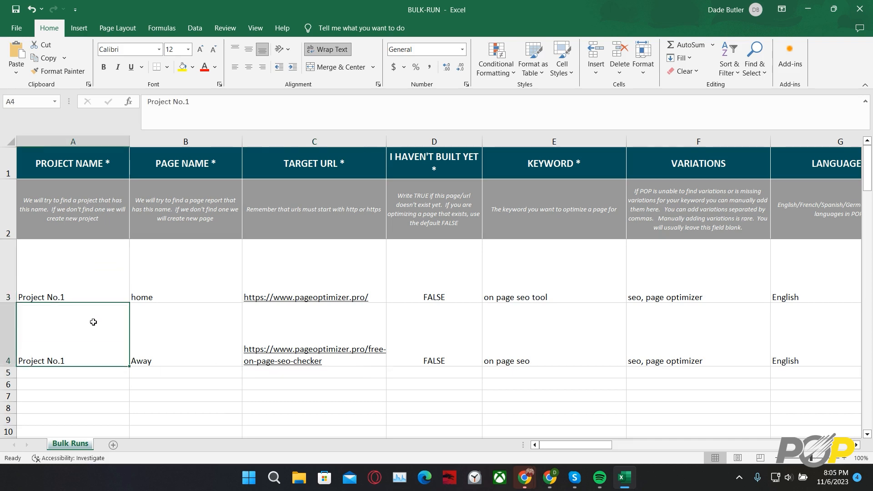
pyautogui.click(90, 291)
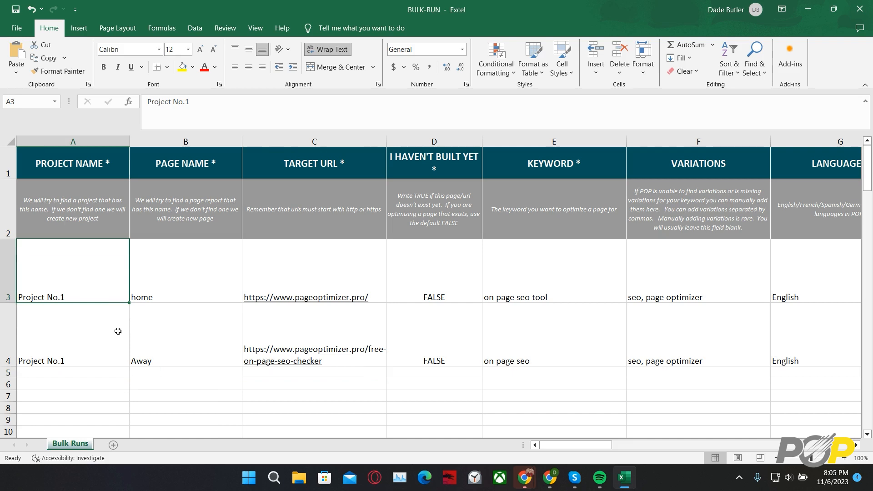
pyautogui.click(197, 348)
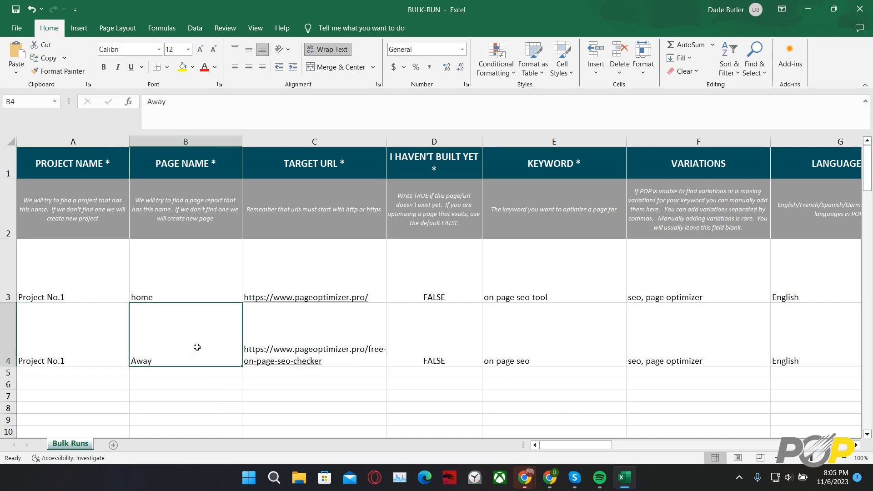
pyautogui.click(221, 280)
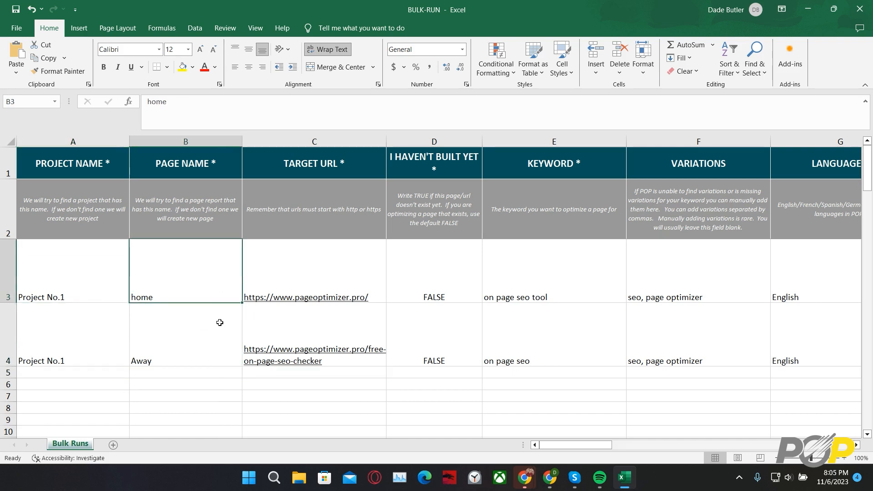
# - Change the page name in cell B3 to Home
pyautogui.doubleClick(166, 293)
pyautogui.press('BackSpace')
pyautogui.press('BackSpace')
pyautogui.press('BackSpace')
pyautogui.press('BackSpace')
pyautogui.write('Home')
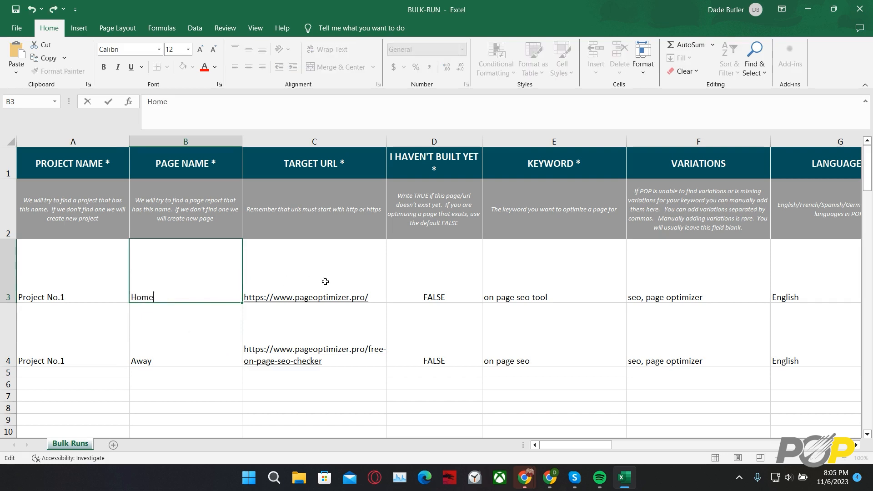
pyautogui.click(399, 279)
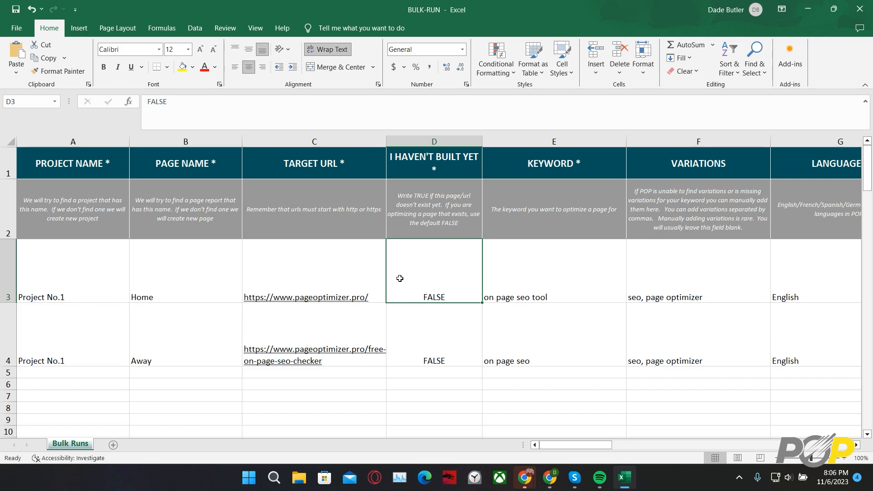
# - Examine the keyword, variations and language entries for the two page rows
pyautogui.press('Right')
pyautogui.press('Right')
pyautogui.press('Right')
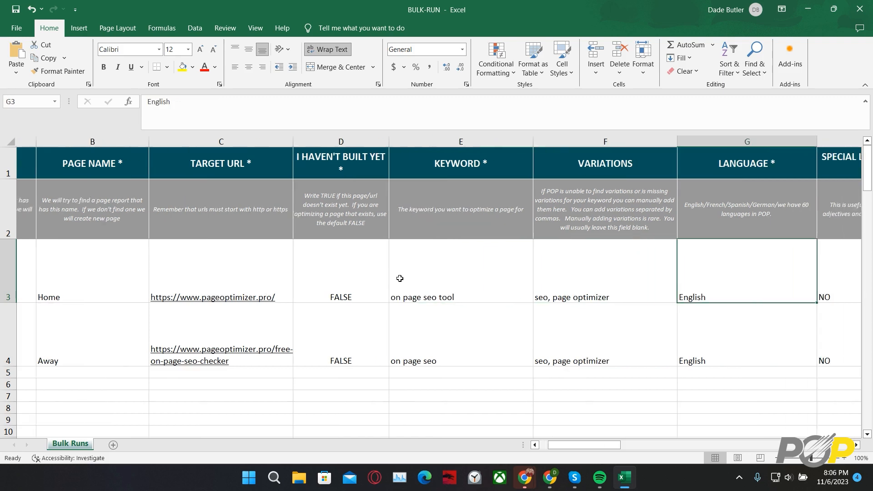
pyautogui.press('Left')
pyautogui.press('Left')
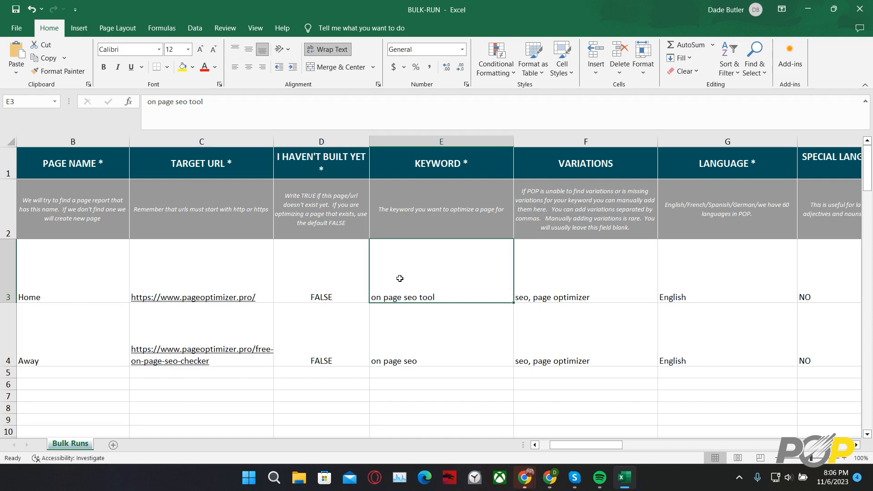
pyautogui.press('Down')
pyautogui.press('Right')
pyautogui.press('Right')
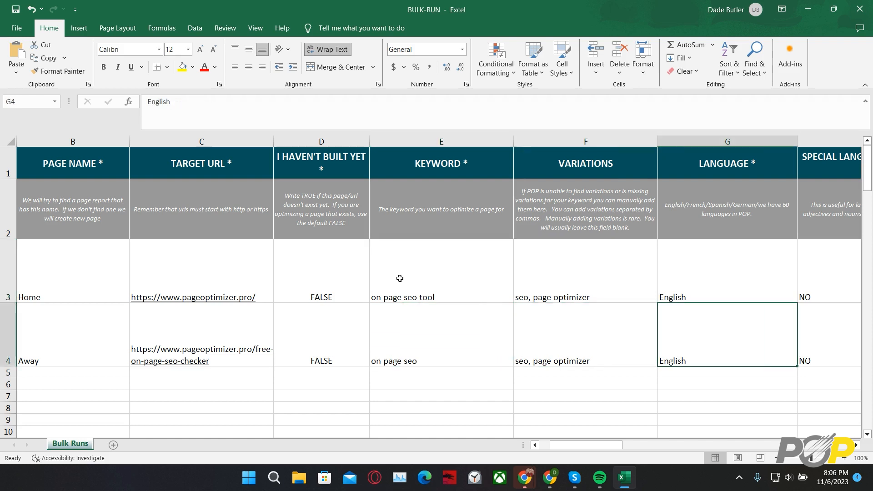
pyautogui.press('Right')
pyautogui.press('Left')
pyautogui.press('Left')
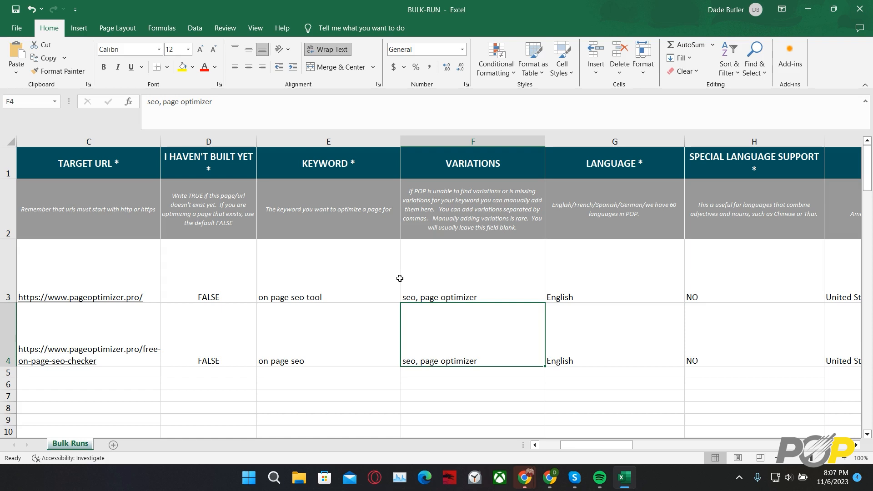
# - Review row 4's entries from special language support through location and Google NLP to EEAT
pyautogui.press('Right')
pyautogui.press('Right')
pyautogui.press('Right')
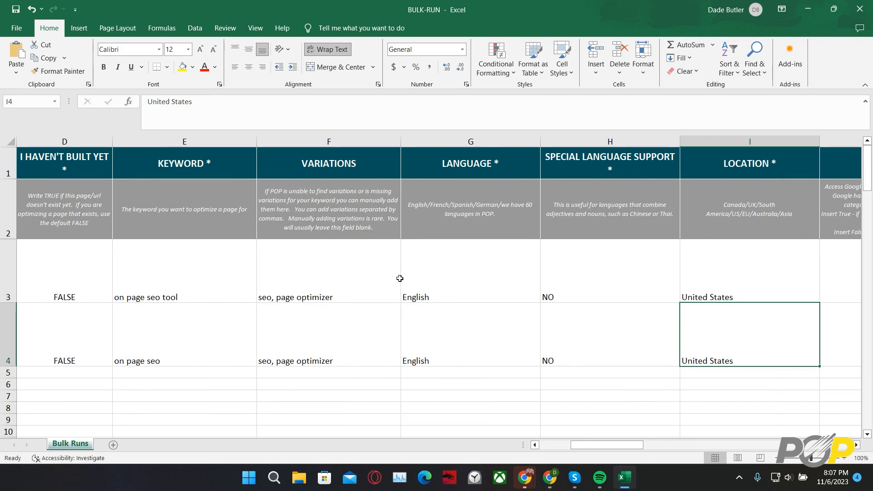
pyautogui.press('Right')
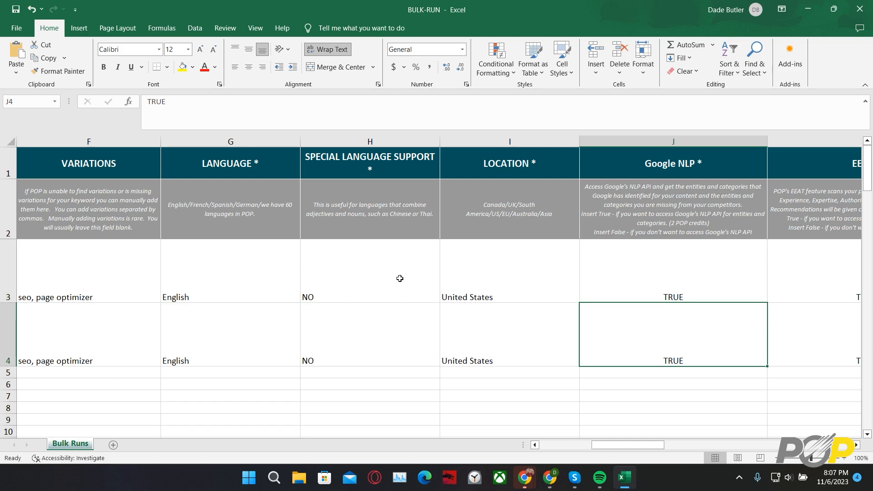
pyautogui.press('Right')
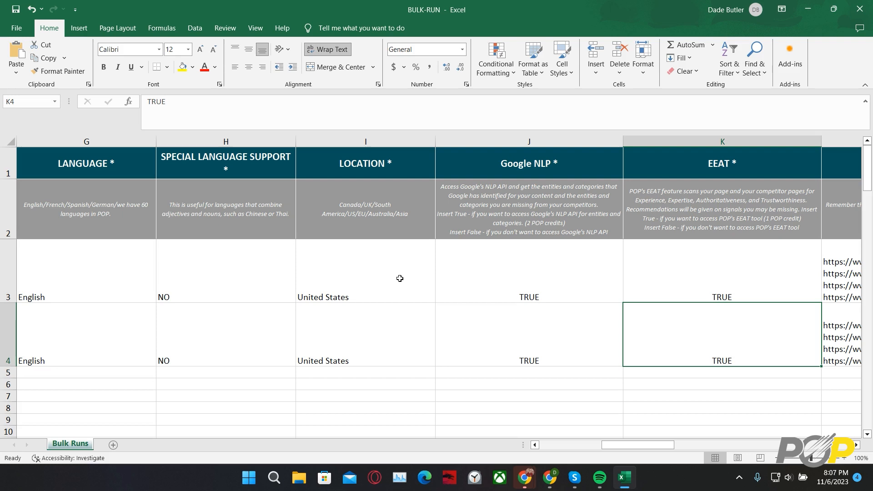
# - Set the location in row 4 to Australia
pyautogui.press('Left')
pyautogui.press('Left')
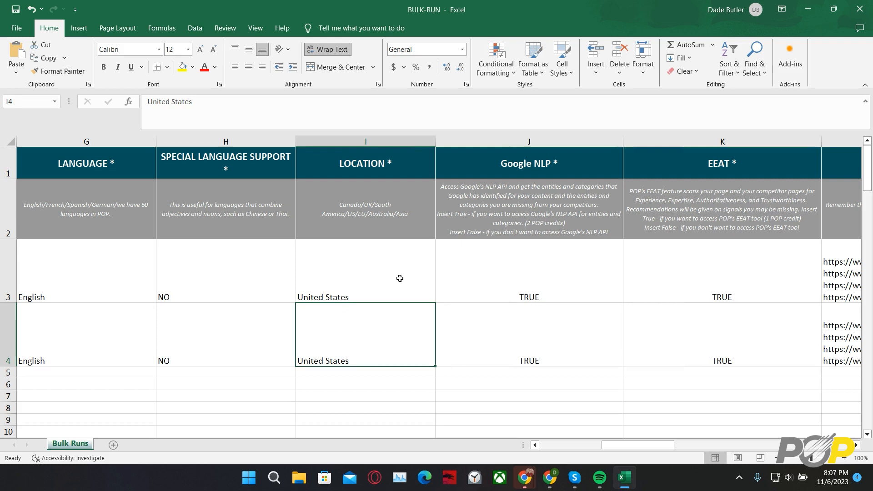
pyautogui.write('Australia')
pyautogui.click(463, 325)
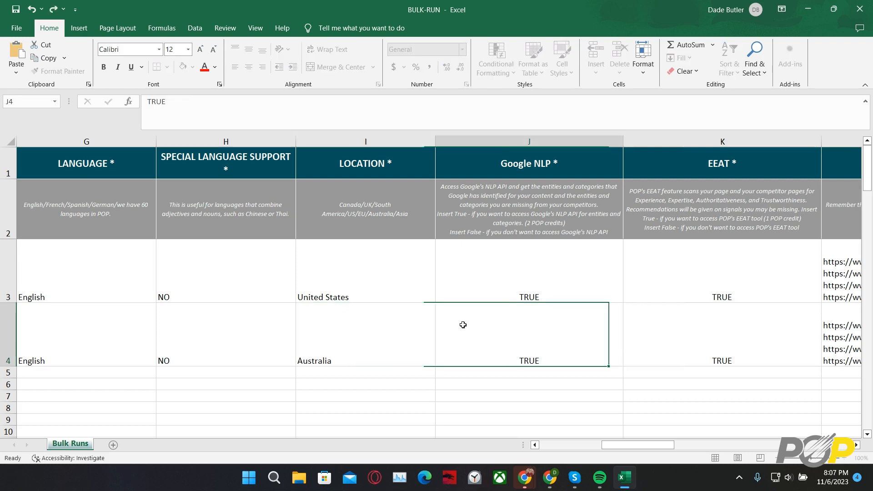
# - Look through row 4's EEAT and competitor URL entries and set its Let POP Pick Competitors value to YES
pyautogui.press('Right')
pyautogui.press('Right')
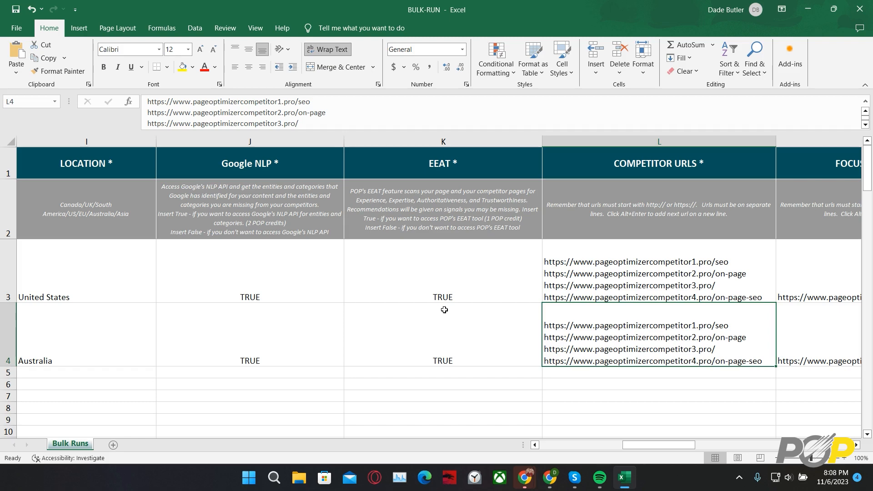
pyautogui.press('Right')
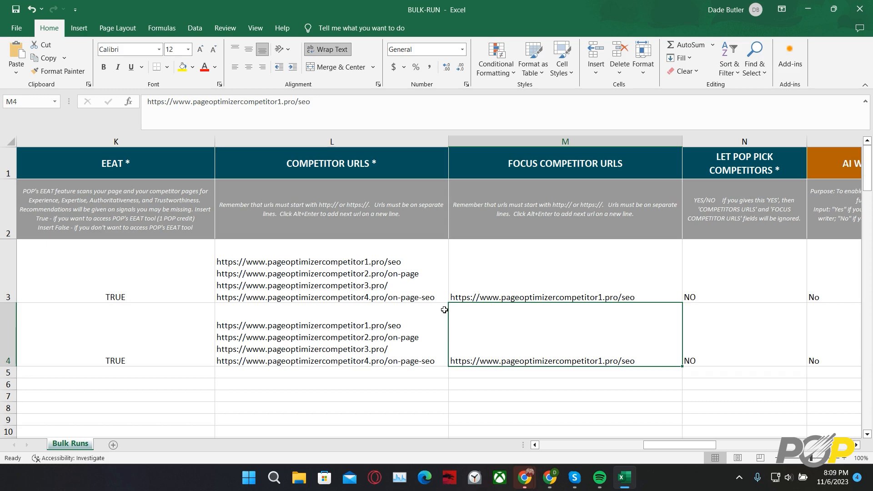
pyautogui.press('Right')
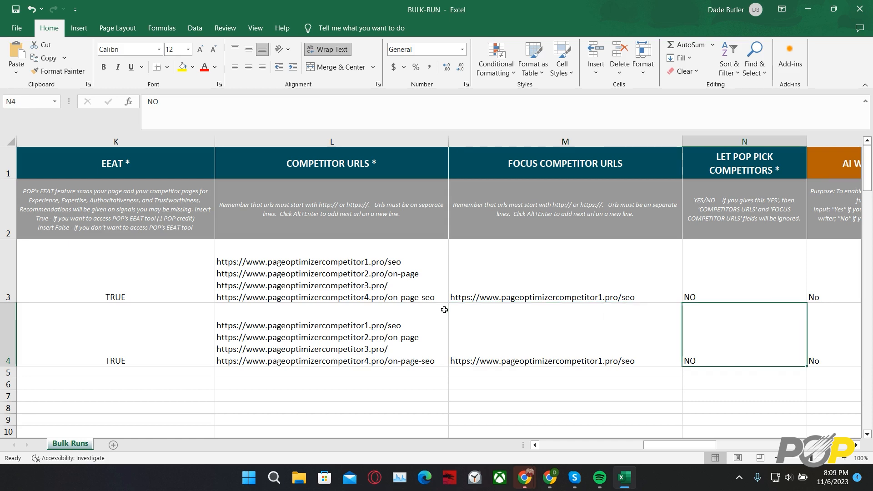
pyautogui.write('YES')
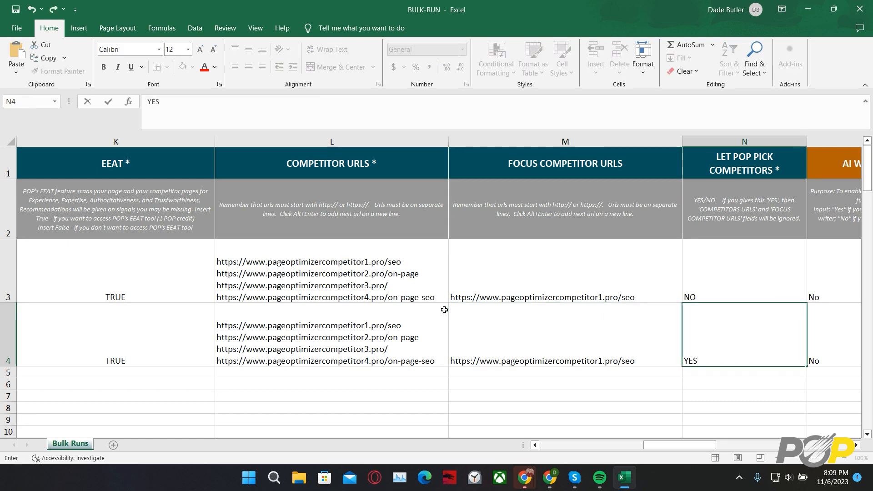
# - Set the Let POP Pick Competitors value in row 3 to YES
pyautogui.press('Up')
pyautogui.write('YWS')
pyautogui.press('BackSpace')
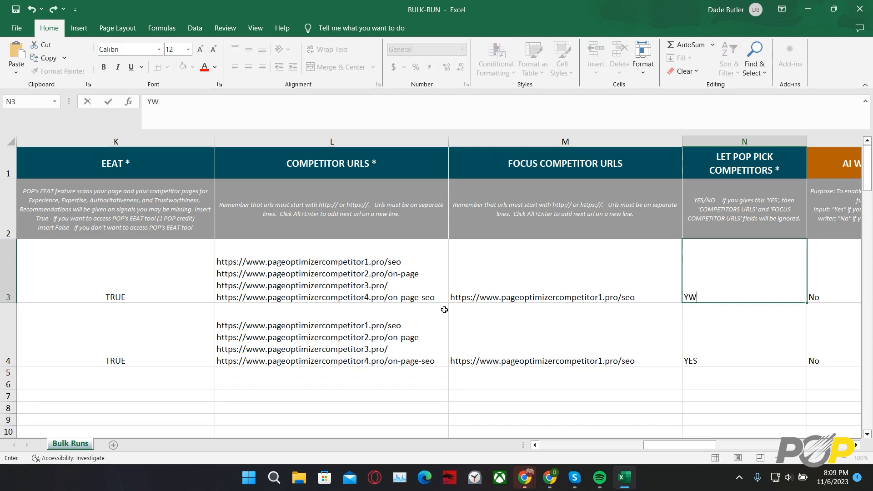
pyautogui.press('BackSpace')
pyautogui.write('ES')
pyautogui.press('Right')
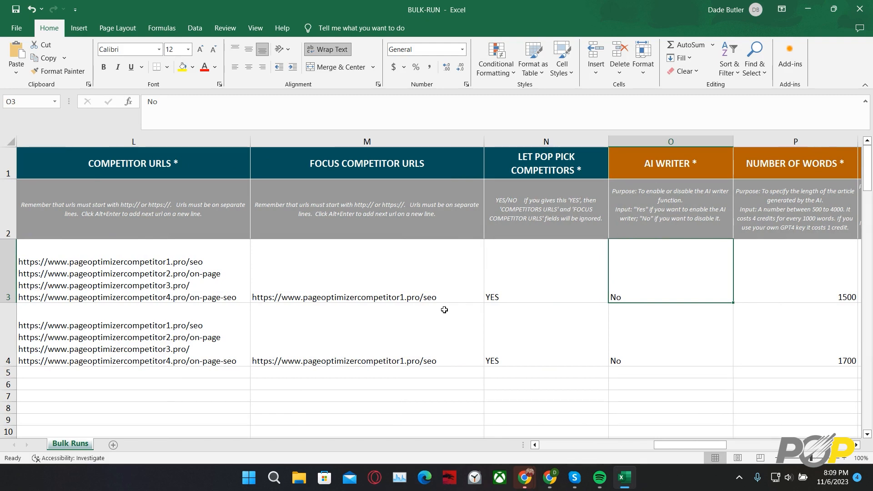
# - Review row 3's AI article settings from number of words to images, and return to its AI Writer cell
pyautogui.press('Right')
pyautogui.press('Right')
pyautogui.press('Right')
pyautogui.press('Right')
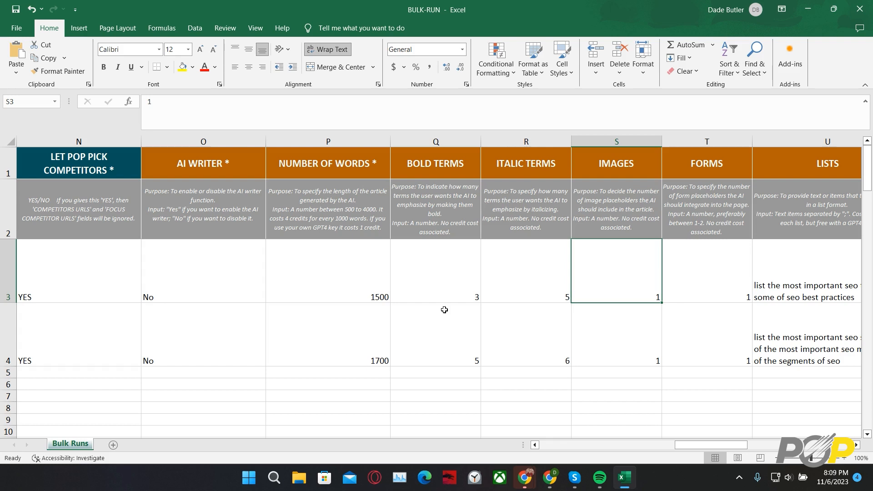
pyautogui.click(254, 276)
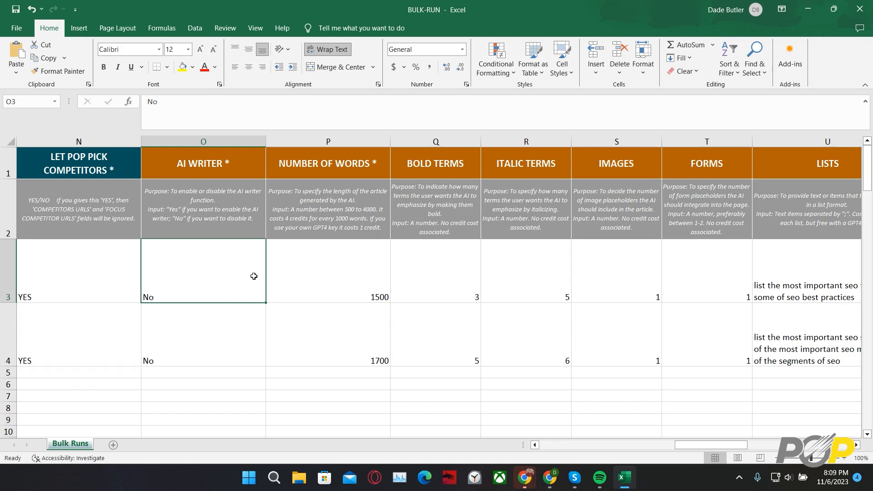
# - Set the AI Writer value to Yes in rows 3 and 4
pyautogui.write('Yes')
pyautogui.press('Return')
pyautogui.write('Yes')
# - Set the number of words to 2500 in row 3 and 3000 in row 4
pyautogui.click(333, 328)
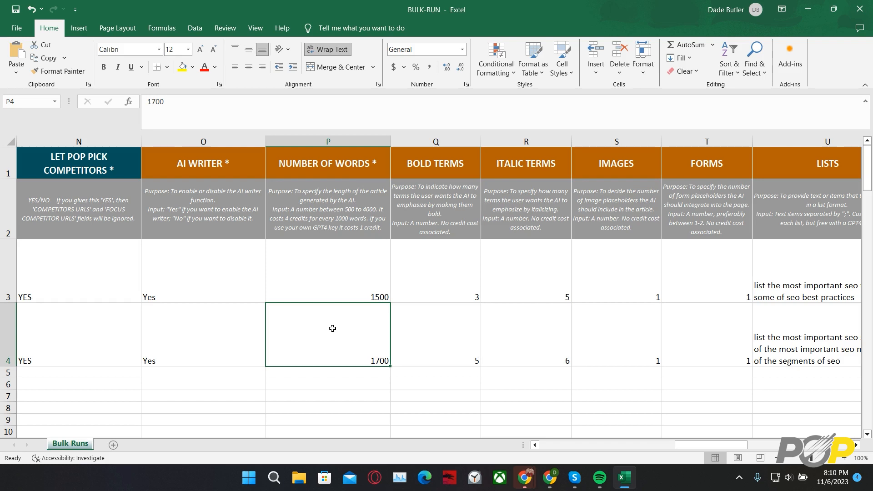
pyautogui.press('BackSpace')
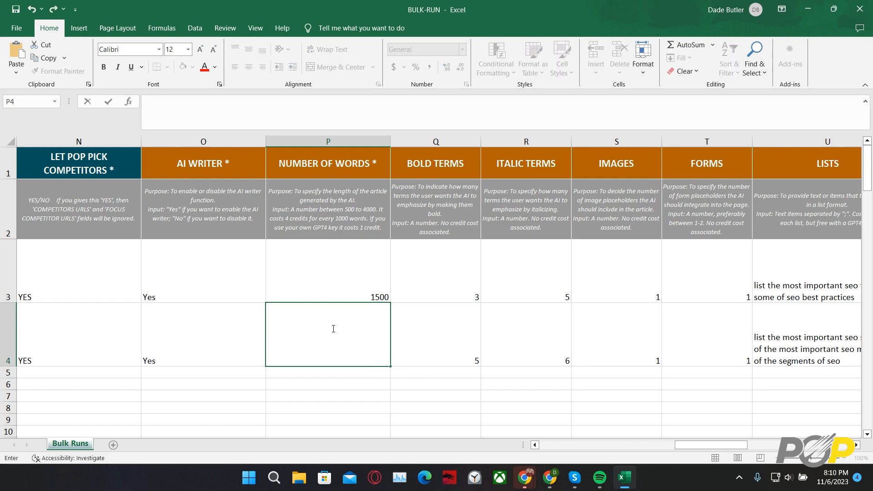
pyautogui.press('Up')
pyautogui.press('BackSpace')
pyautogui.write('2500')
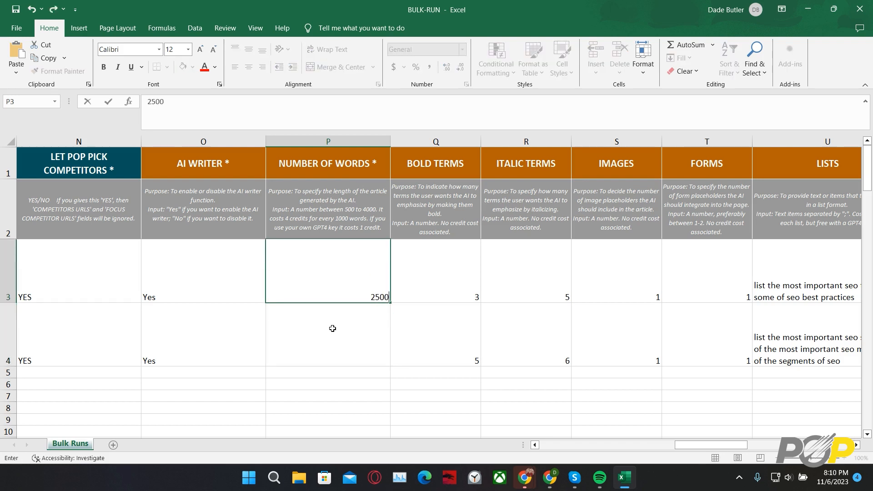
pyautogui.press('Return')
pyautogui.write('3000')
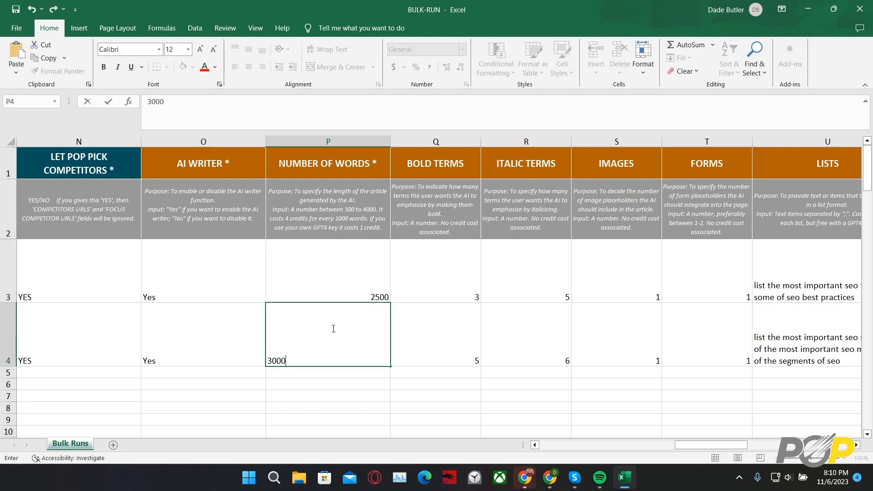
# - Review row 4's AI article settings from bold terms through lists, tables and FAQ to the conclusion paragraph
pyautogui.click(414, 343)
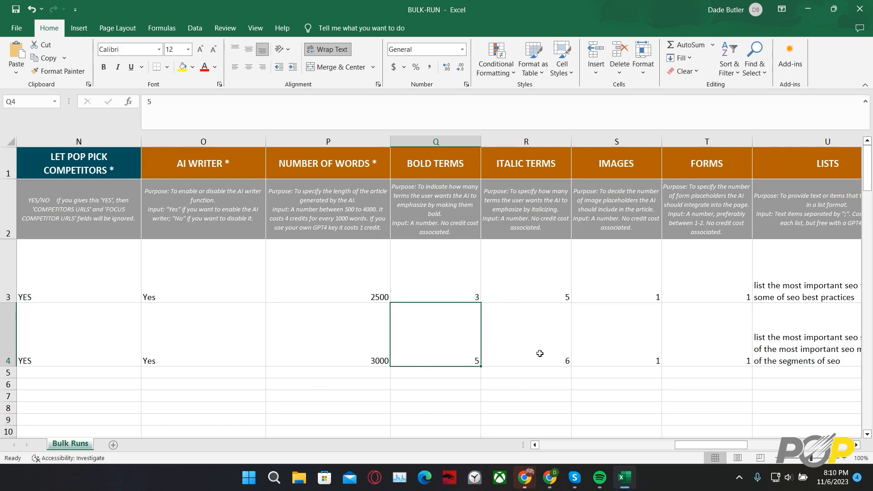
pyautogui.press('Right')
pyautogui.press('Right')
pyautogui.press('Right')
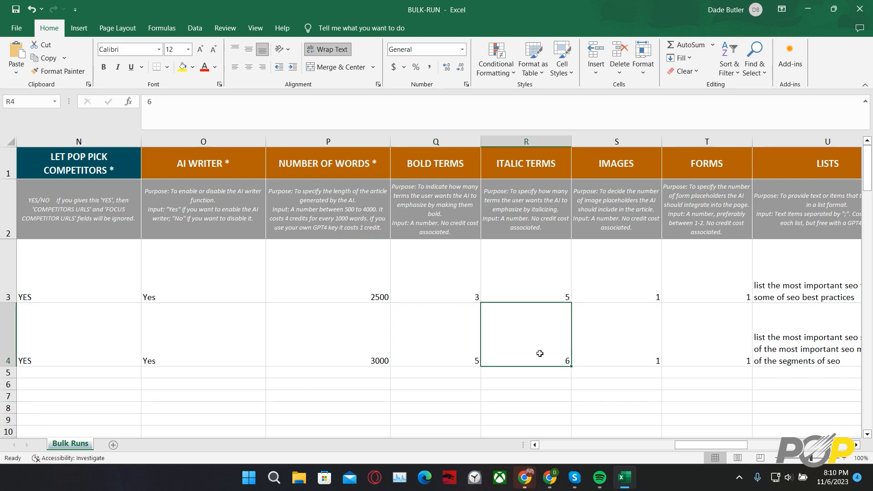
pyautogui.press('Right')
pyautogui.press('Right')
pyautogui.press('Right')
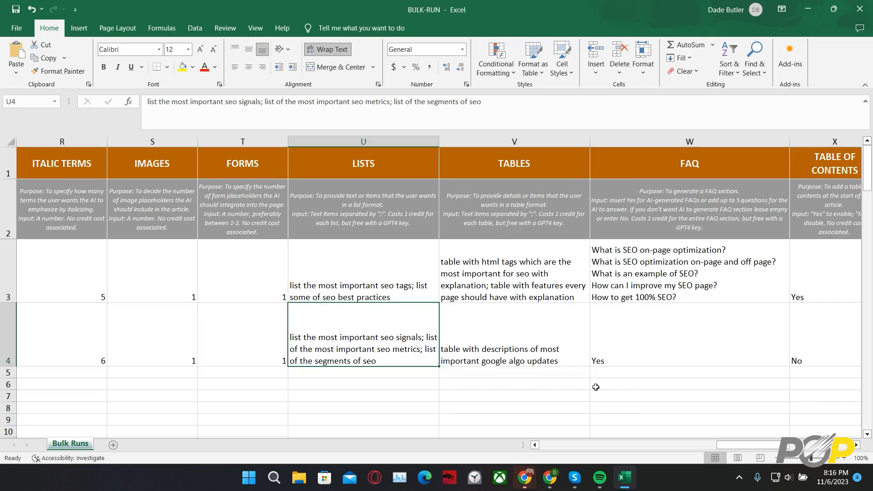
pyautogui.press('Right')
pyautogui.press('Right')
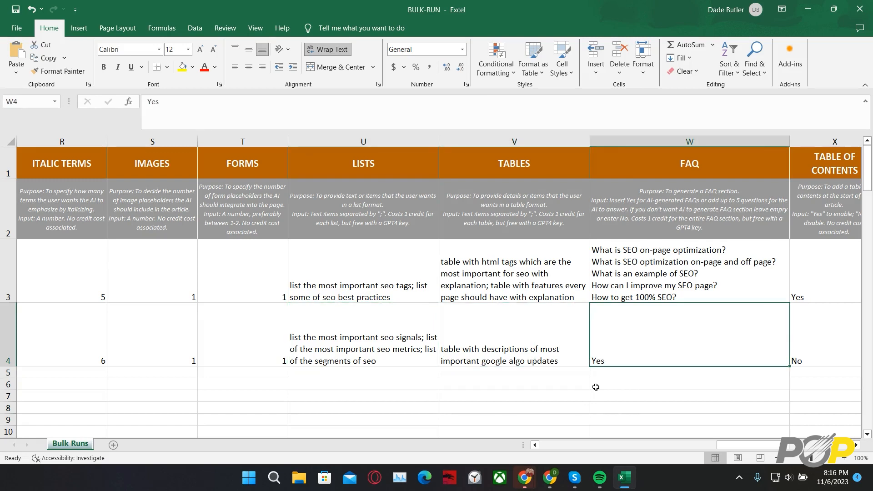
pyautogui.press('Right')
pyautogui.press('Right')
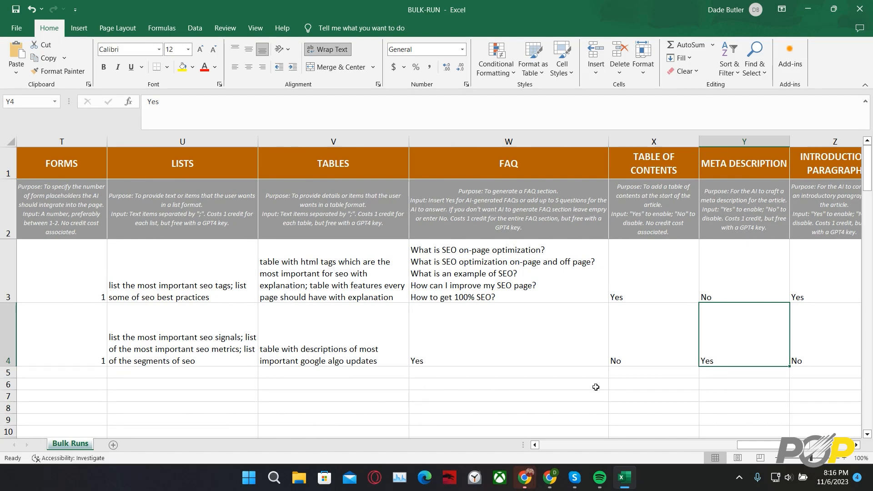
pyautogui.press('Right')
pyautogui.press('Right')
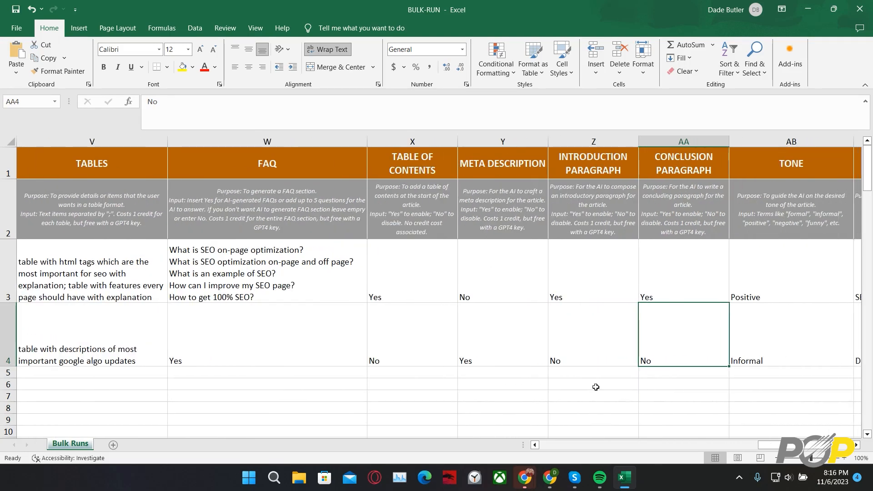
# - Recheck the FAQ, table of contents, meta description, introduction and conclusion paragraph settings of both page rows
pyautogui.press('Left')
pyautogui.press('Left')
pyautogui.press('Left')
pyautogui.press('Left')
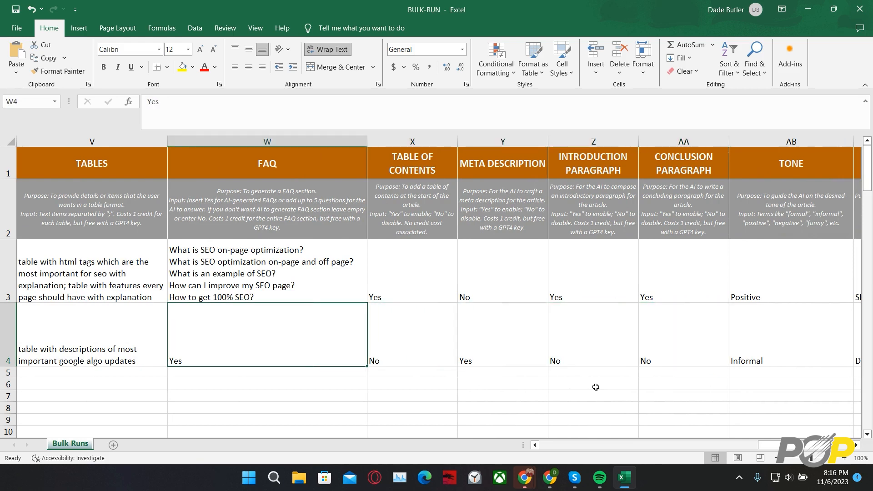
pyautogui.press('Right')
pyautogui.press('Right')
pyautogui.press('Right')
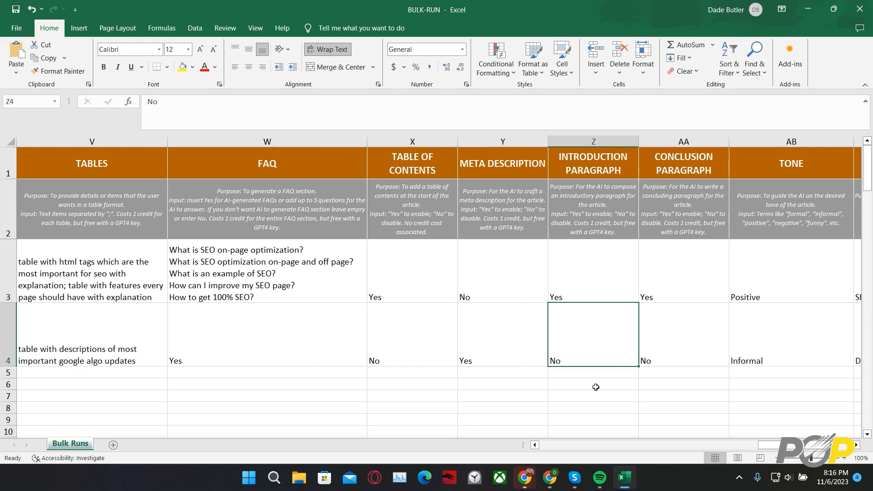
pyautogui.press('Down')
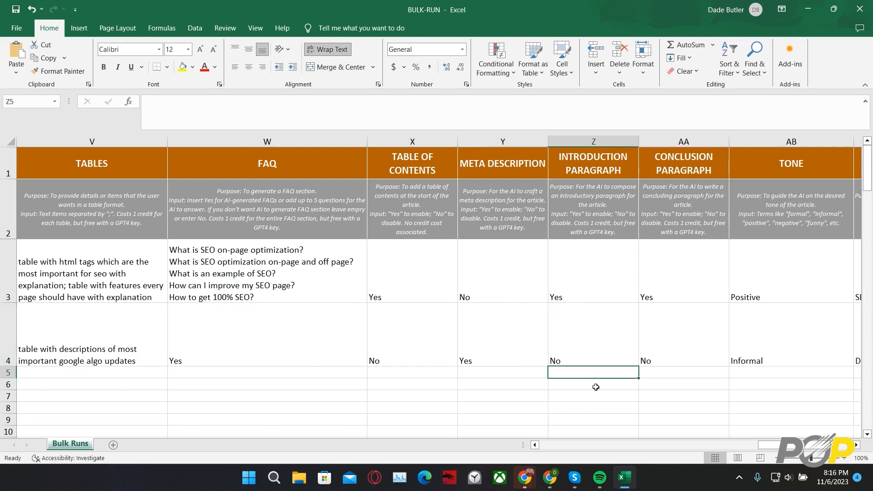
pyautogui.press('Right')
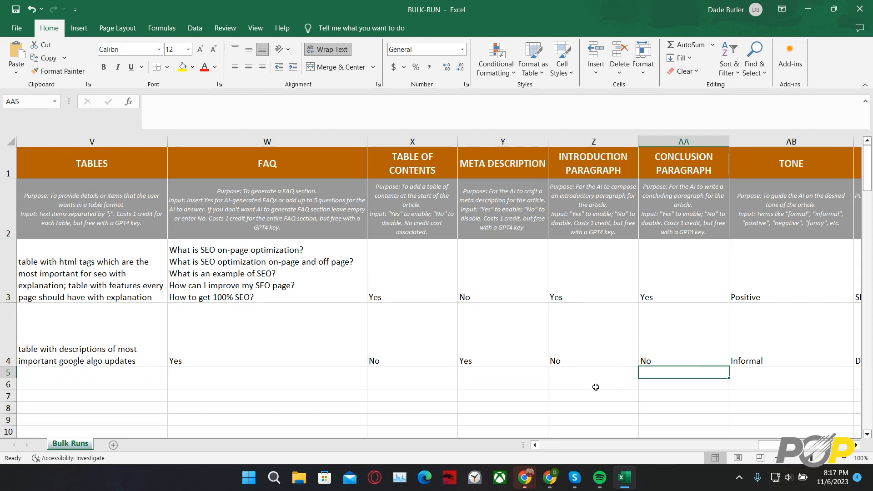
pyautogui.press('Left')
pyautogui.press('Left')
pyautogui.press('Left')
pyautogui.press('Left')
pyautogui.press('Left')
pyautogui.press('Left')
pyautogui.press('Left')
pyautogui.press('Left')
pyautogui.press('Left')
pyautogui.press('Left')
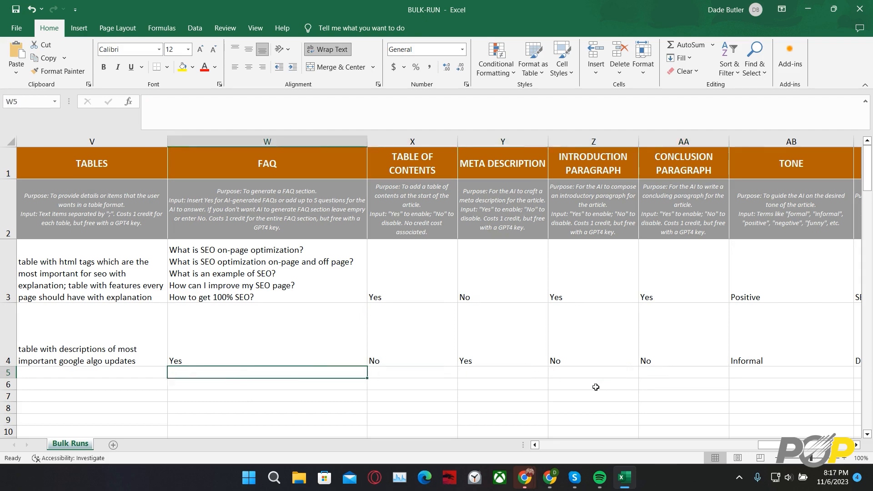
# - Look across all AI writer columns from AI Writer to Tone, and return to row 3's Lists cell
pyautogui.press('Left')
pyautogui.press('Left')
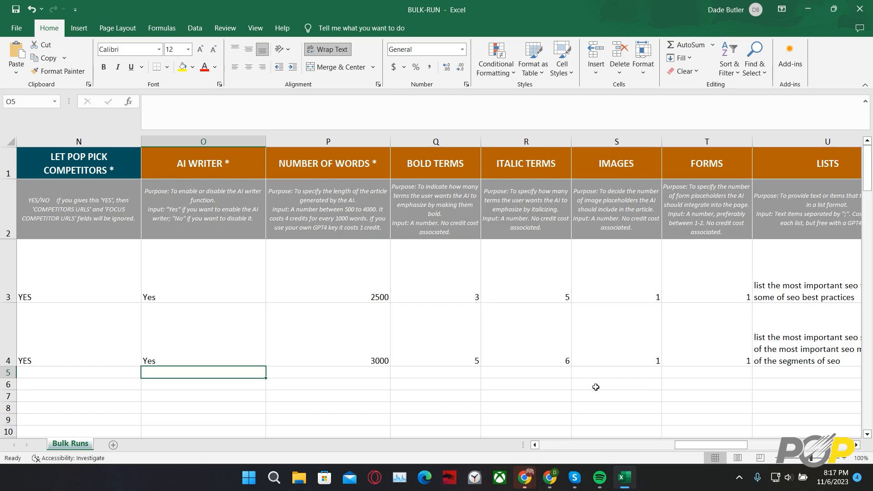
pyautogui.press('Right')
pyautogui.press('Right')
pyautogui.press('Right')
pyautogui.press('Right')
pyautogui.press('Right')
pyautogui.press('Right')
pyautogui.press('Right')
pyautogui.press('Right')
pyautogui.press('Right')
pyautogui.press('Right')
pyautogui.press('Right')
pyautogui.press('Right')
pyautogui.press('Right')
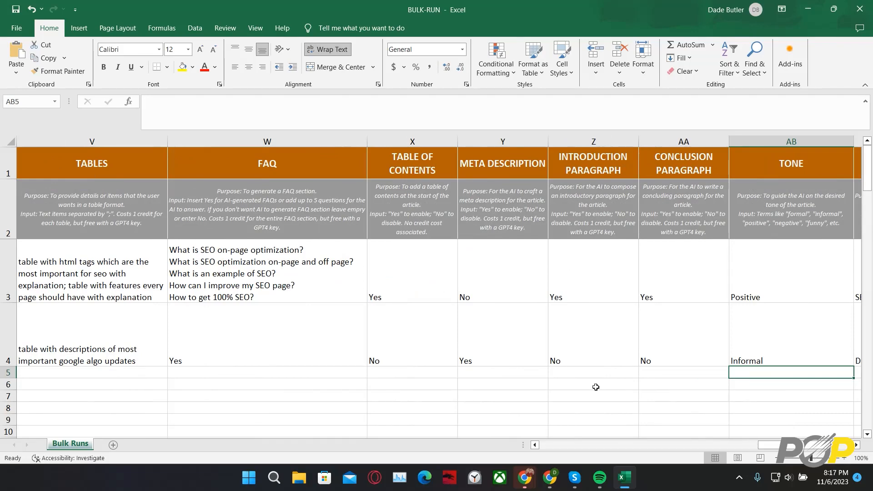
pyautogui.press('Left')
pyautogui.press('Left')
pyautogui.press('Left')
pyautogui.press('Left')
pyautogui.press('Left')
pyautogui.press('Left')
pyautogui.press('Left')
pyautogui.press('Left')
pyautogui.press('Left')
pyautogui.press('Left')
pyautogui.press('Left')
pyautogui.press('Left')
pyautogui.press('Left')
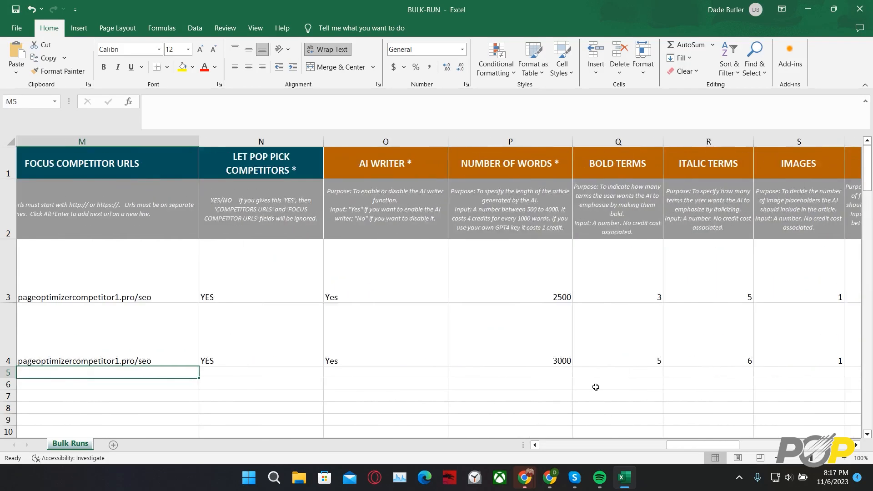
pyautogui.press('Right')
pyautogui.press('Right')
pyautogui.press('Right')
pyautogui.press('Right')
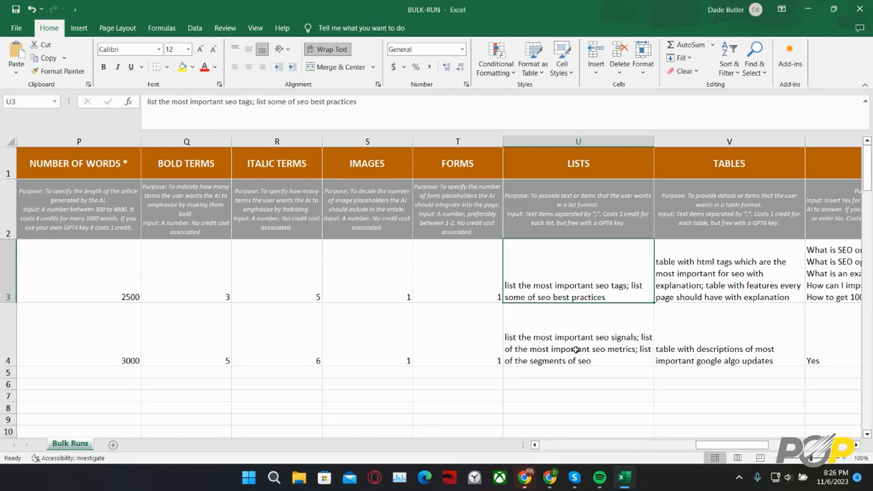
# - Examine row 3's lists and tables prompts and the settings up to the introduction paragraph, returning to its FAQ questions
pyautogui.hscroll(2, 576, 350)
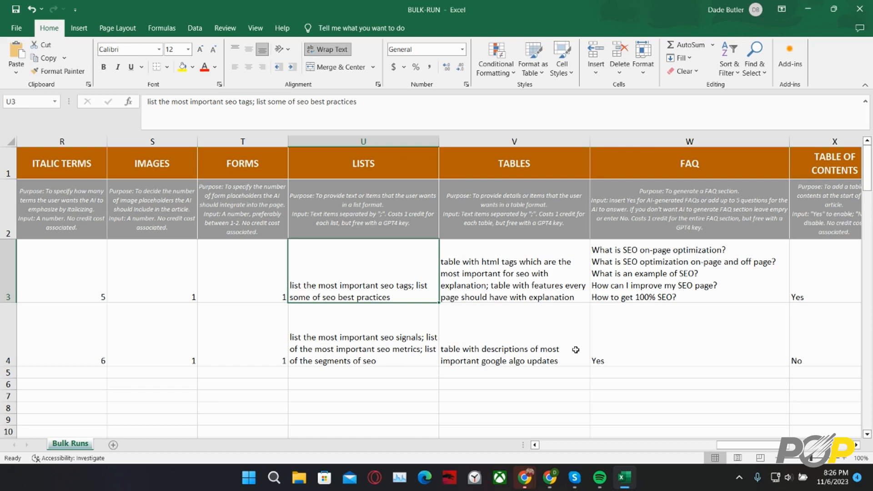
pyautogui.press('Right')
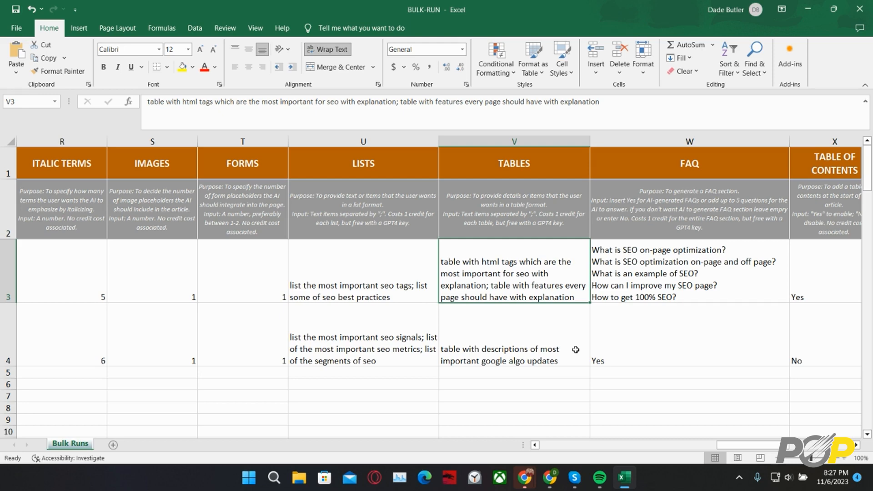
pyautogui.press('Right')
pyautogui.press('Right')
pyautogui.press('Right')
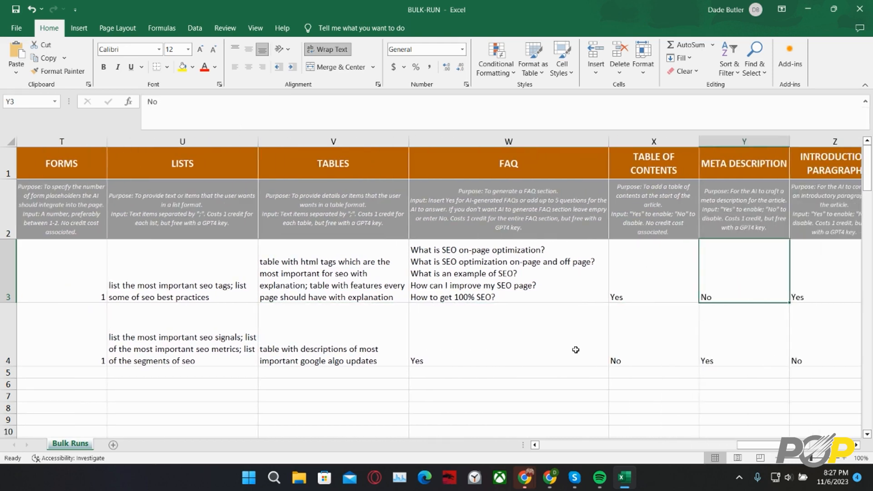
pyautogui.press('Right')
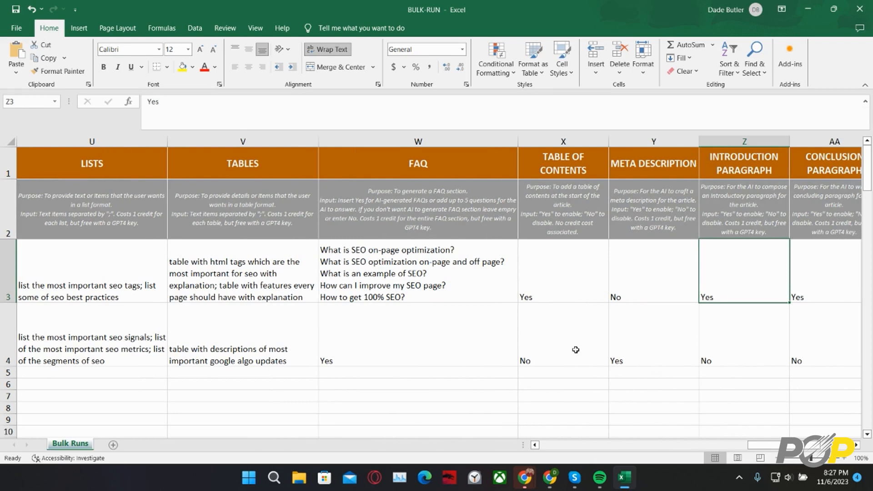
pyautogui.press('Left')
pyautogui.press('Left')
pyautogui.press('Left')
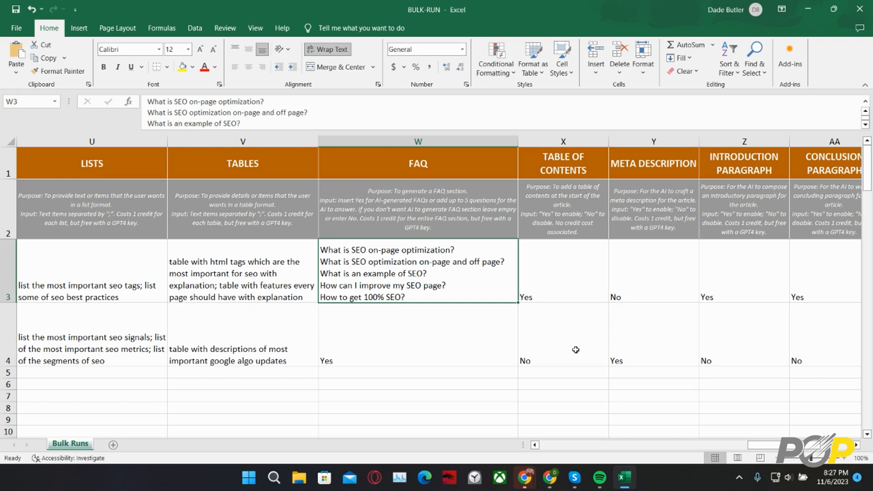
# - Examine row 3's remaining article settings from table of contents to tone, author and brand
pyautogui.press('Right')
pyautogui.press('Right')
pyautogui.press('Right')
pyautogui.press('Right')
pyautogui.press('Right')
pyautogui.press('Right')
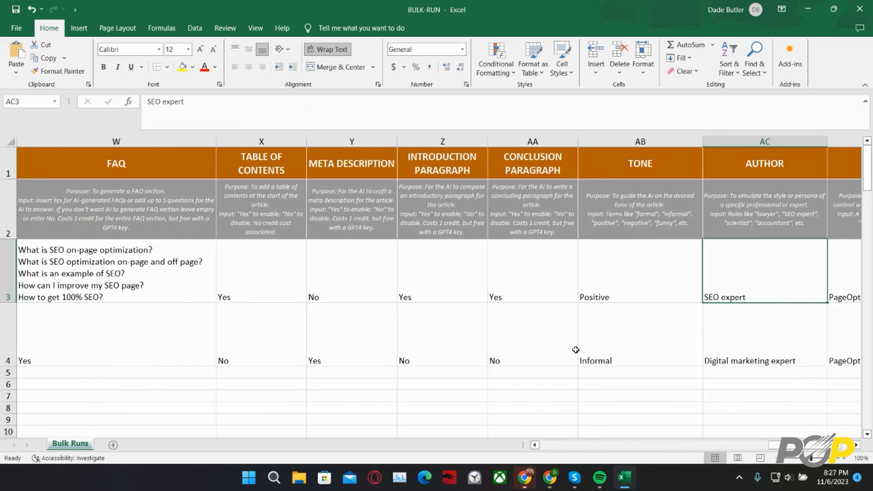
pyautogui.press('Left')
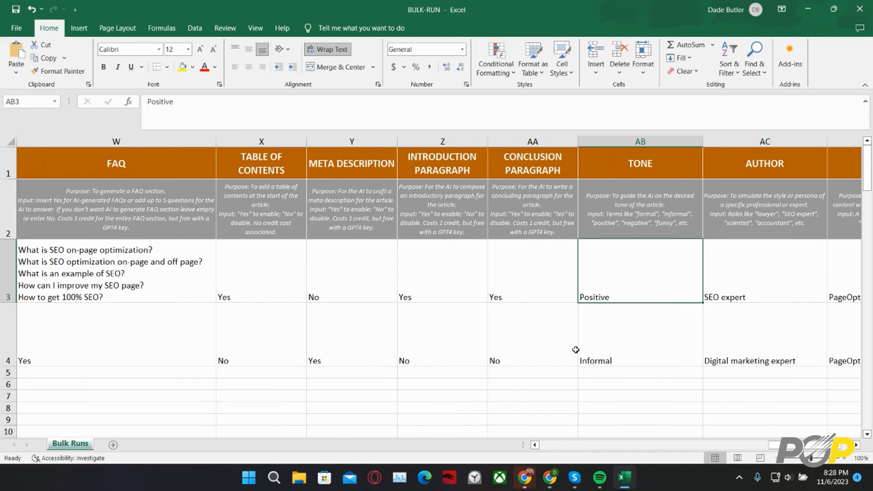
pyautogui.press('Right')
pyautogui.press('Right')
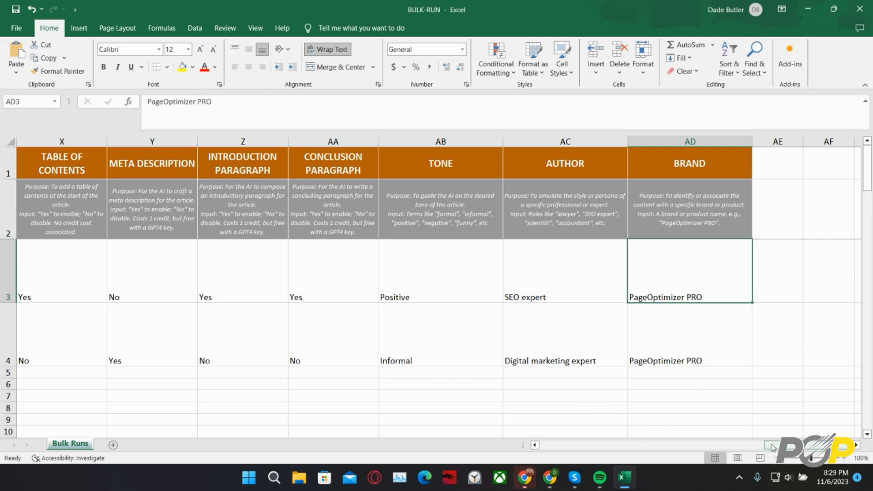
pyautogui.moveTo(772, 447); pyautogui.dragTo(545, 450)
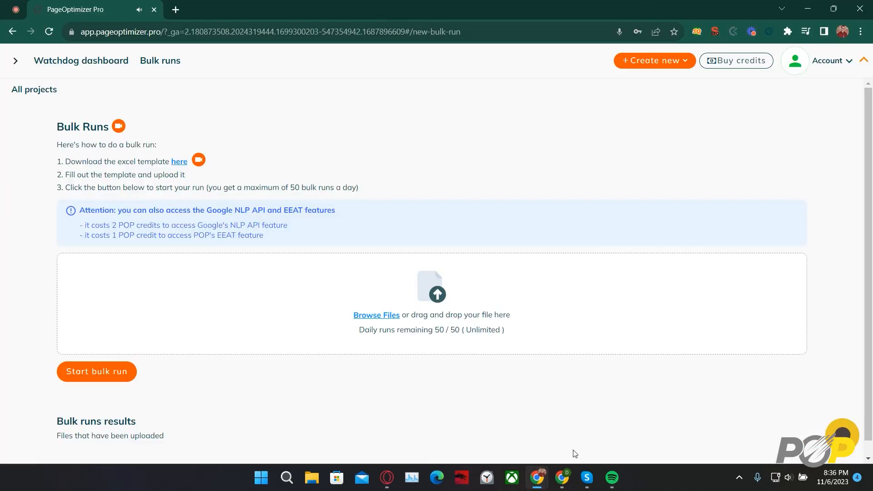
# - Upload the BULK-RUN workbook from Downloads in PageOptimizer Pro's Bulk Runs page and start the bulk run, accepting the credit estimate
pyautogui.click(387, 317)
pyautogui.click(318, 105)
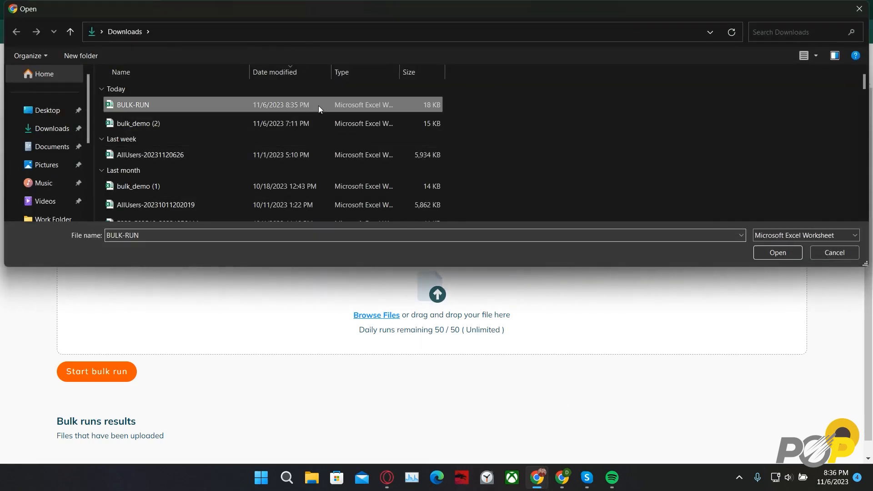
pyautogui.click(772, 255)
pyautogui.click(96, 388)
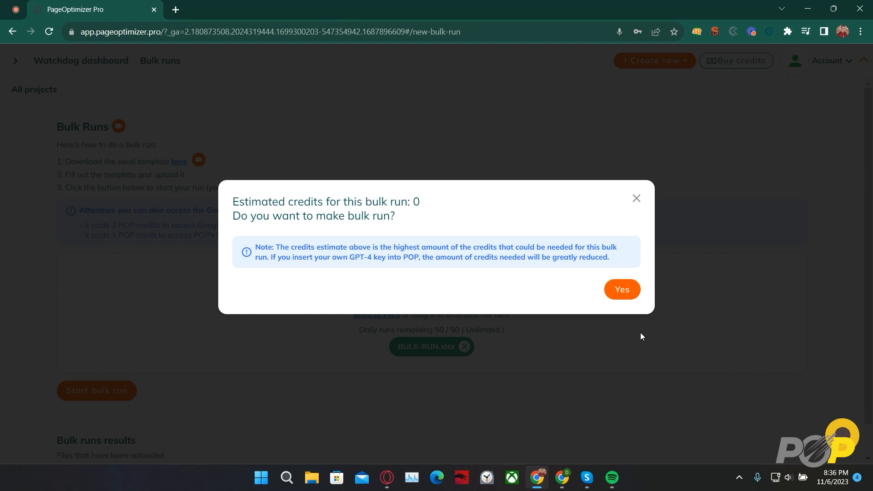
pyautogui.click(622, 290)
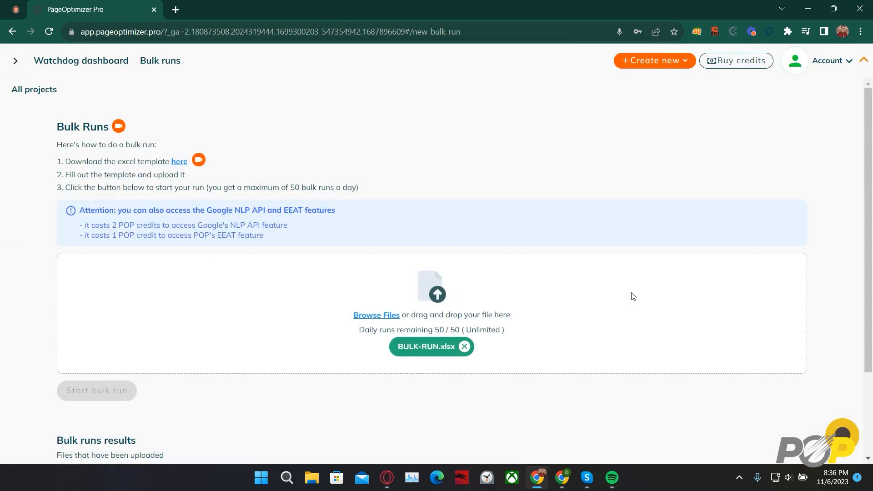